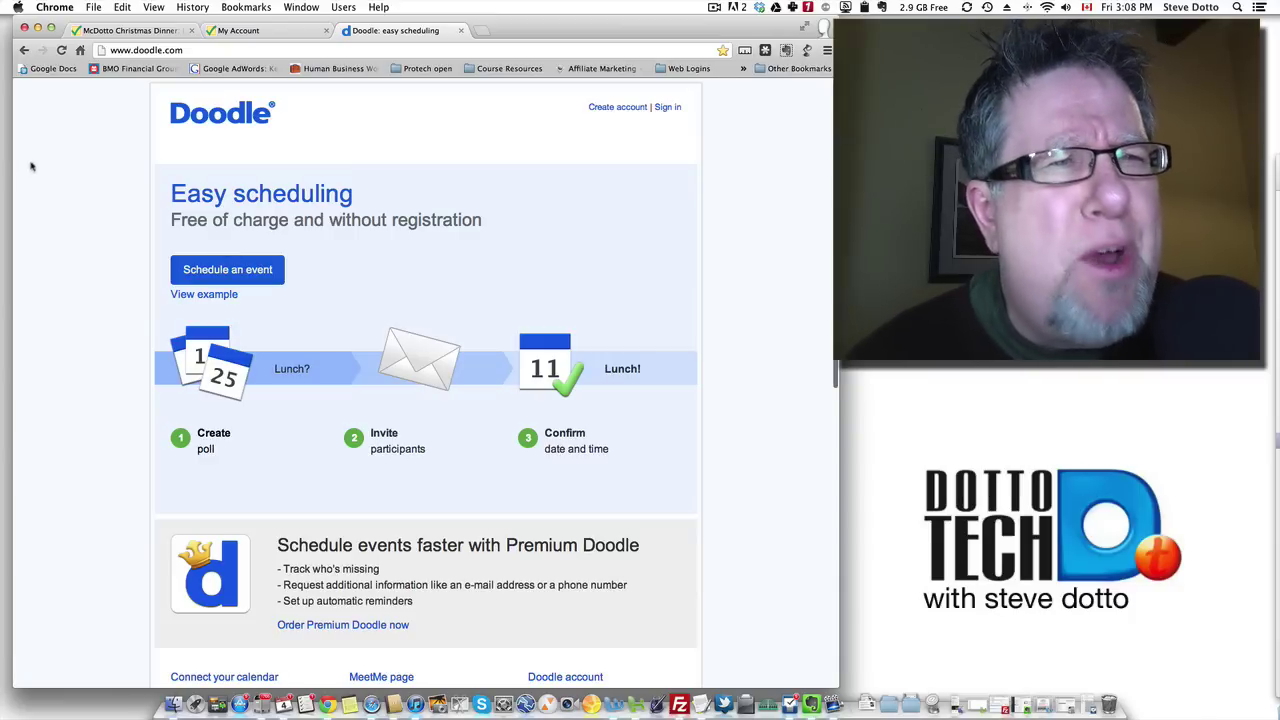
Switch to the My Account page and bring up the Build a Sign Up sample categories menu.
left_click(293, 36)
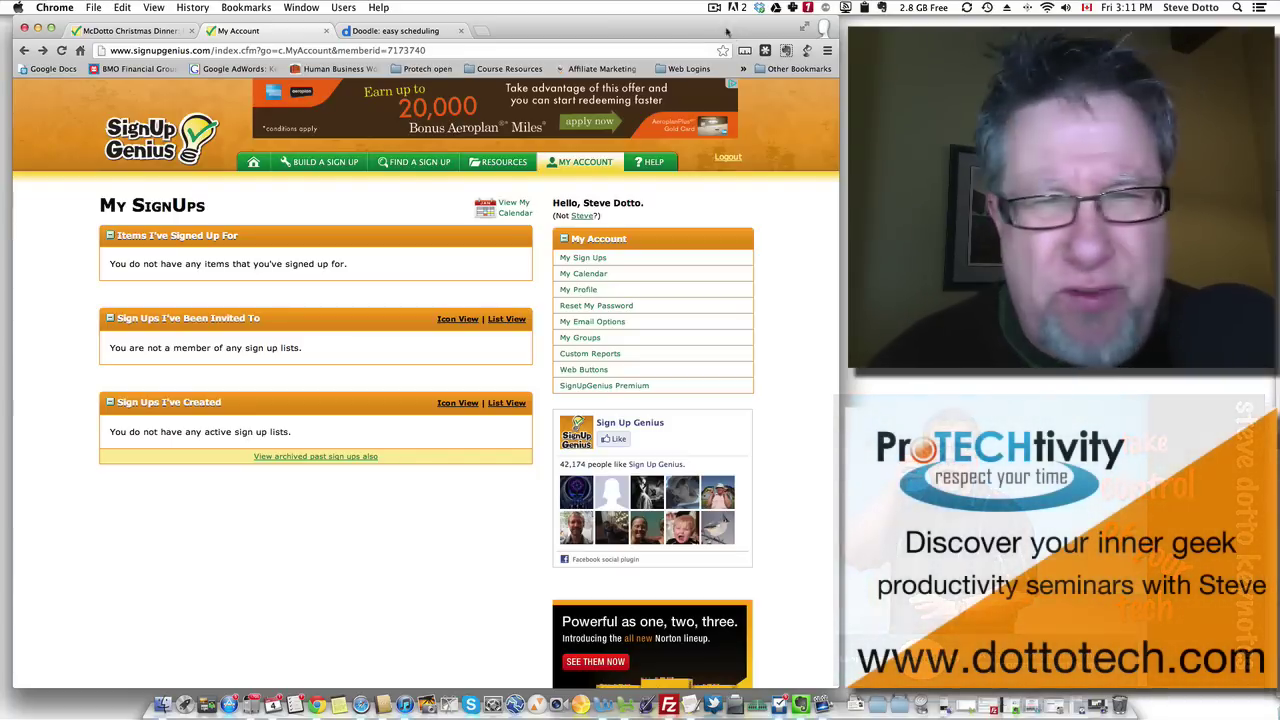
mouse_move(334, 162)
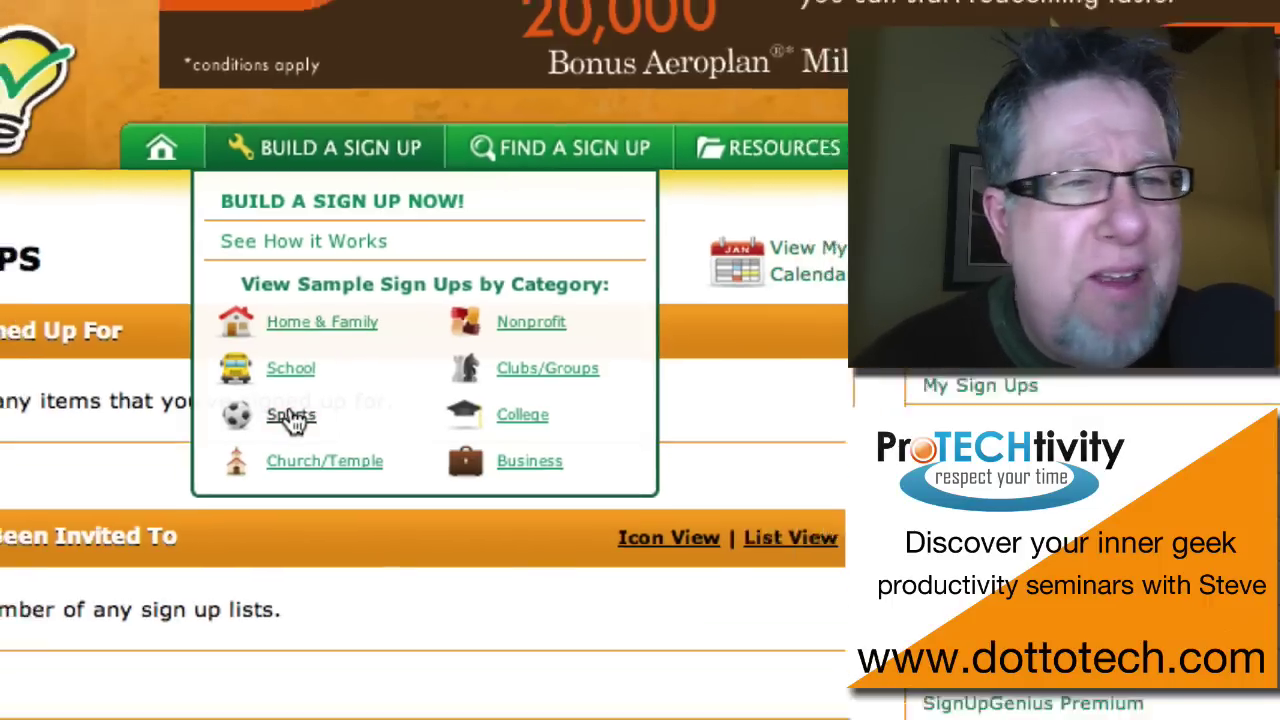
Browse the sample Sports sign-ups.
left_click(289, 441)
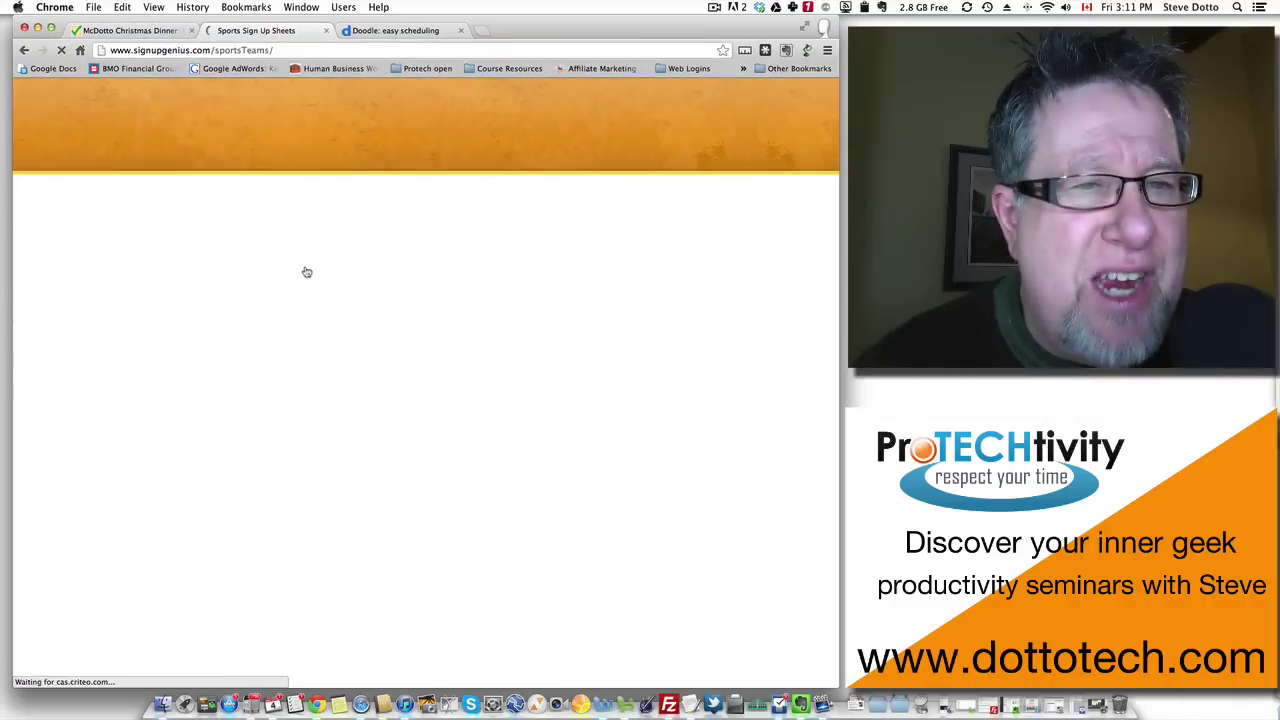
scroll(432, 358, "down", 5)
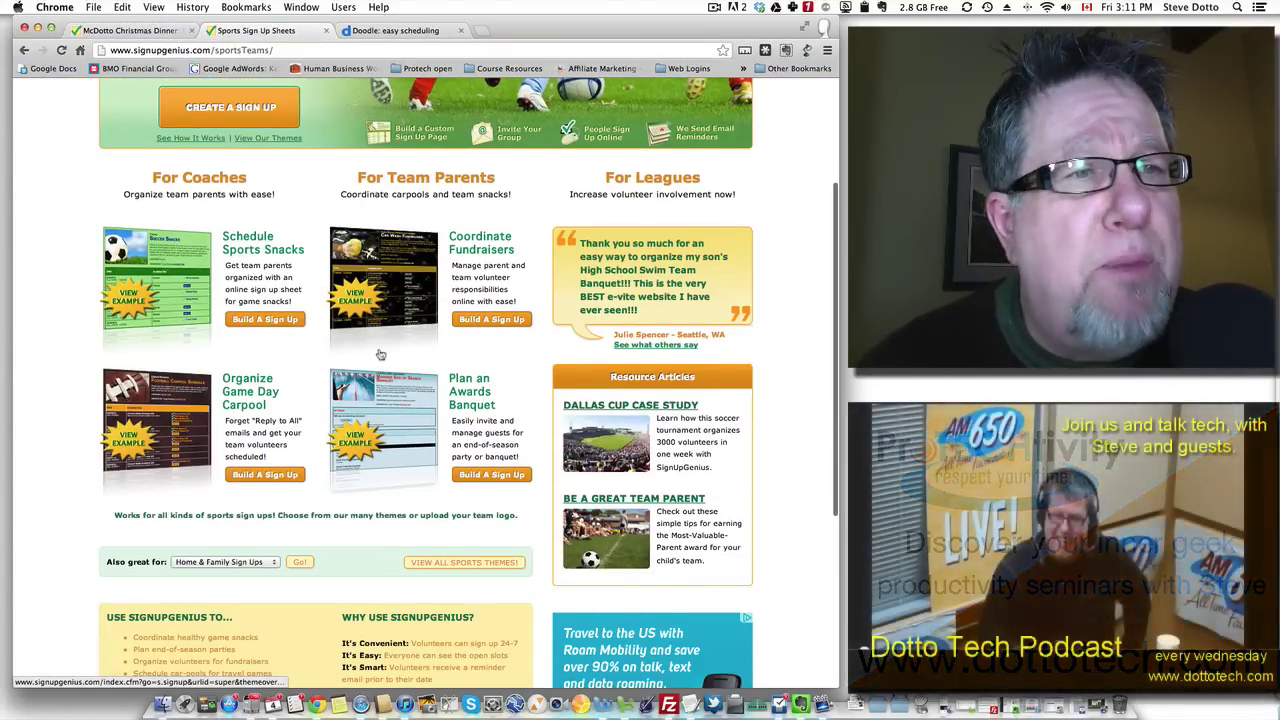
scroll(380, 357, "up", 4)
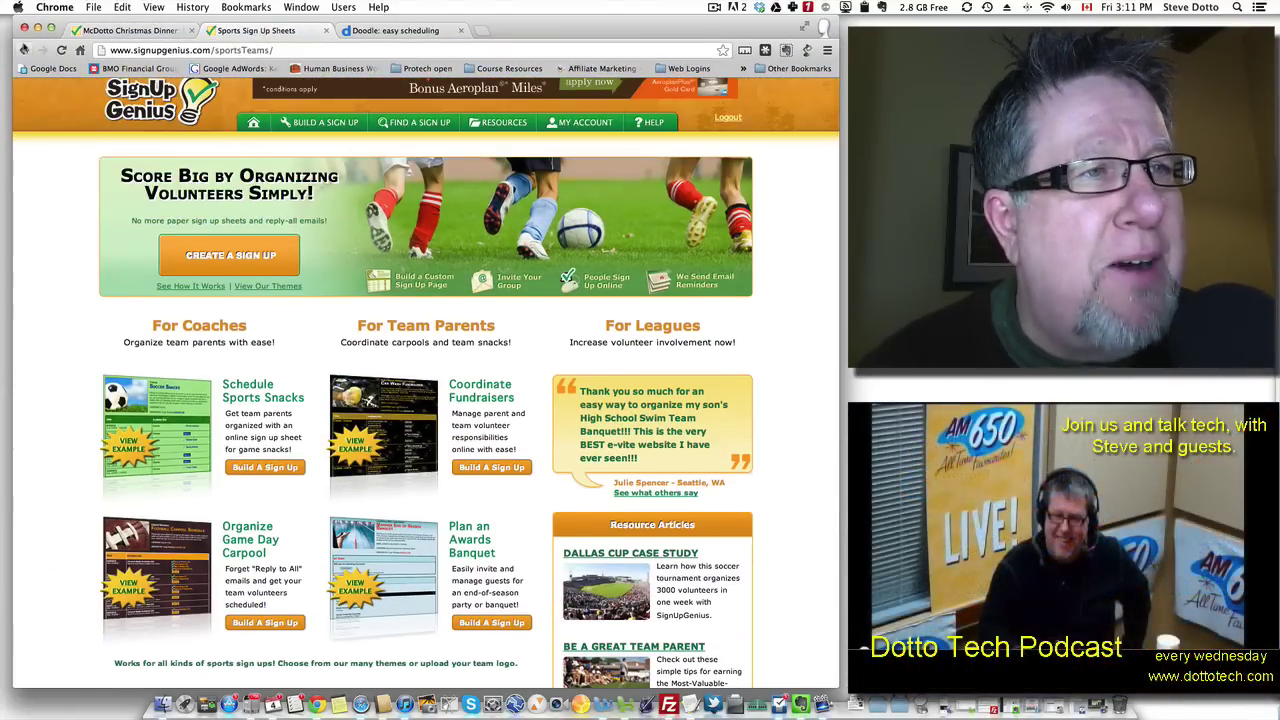
Return to My Account, view the Home & Family samples, and start a new sign-up.
left_click(580, 122)
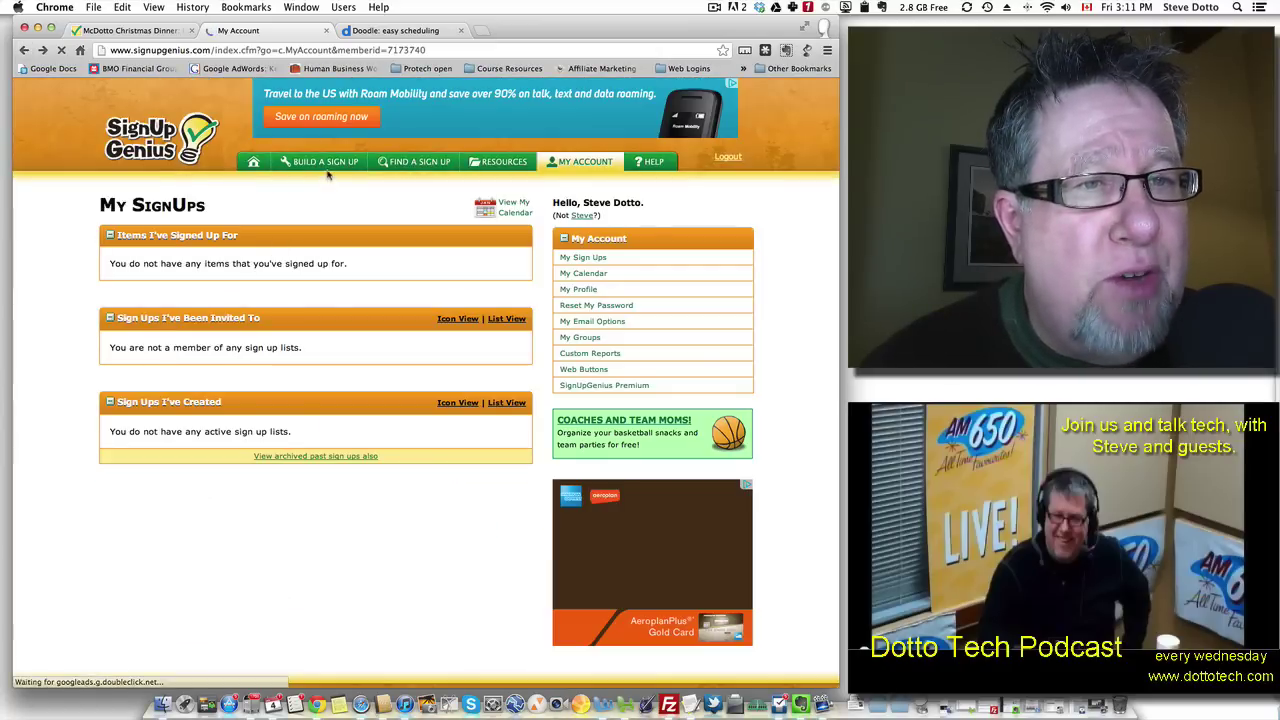
mouse_move(318, 163)
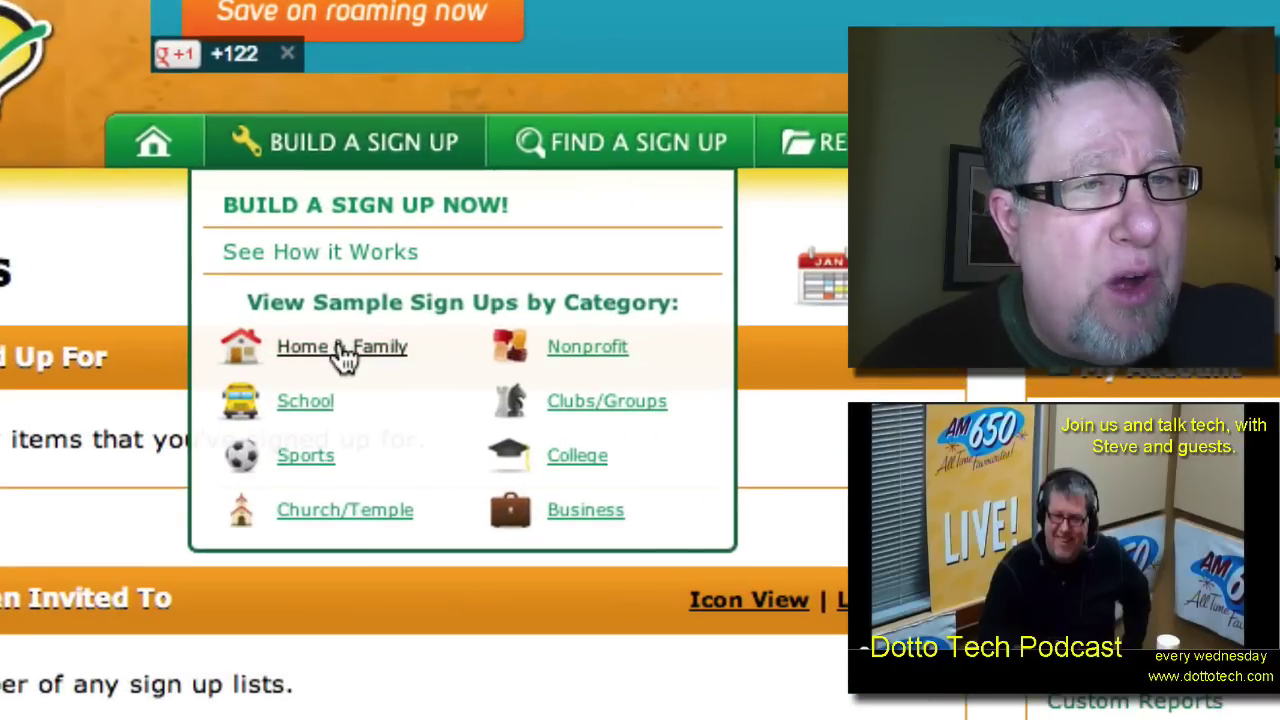
left_click(343, 357)
scroll(460, 200, "down", 5)
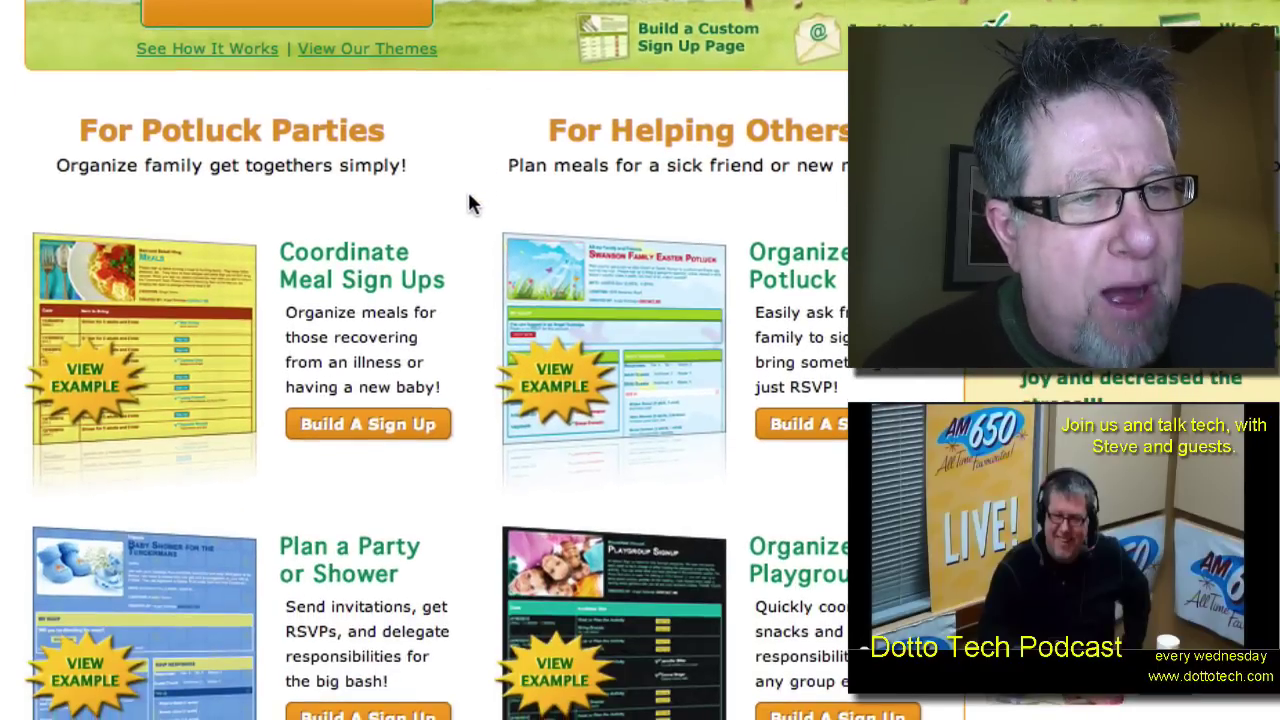
left_click(385, 426)
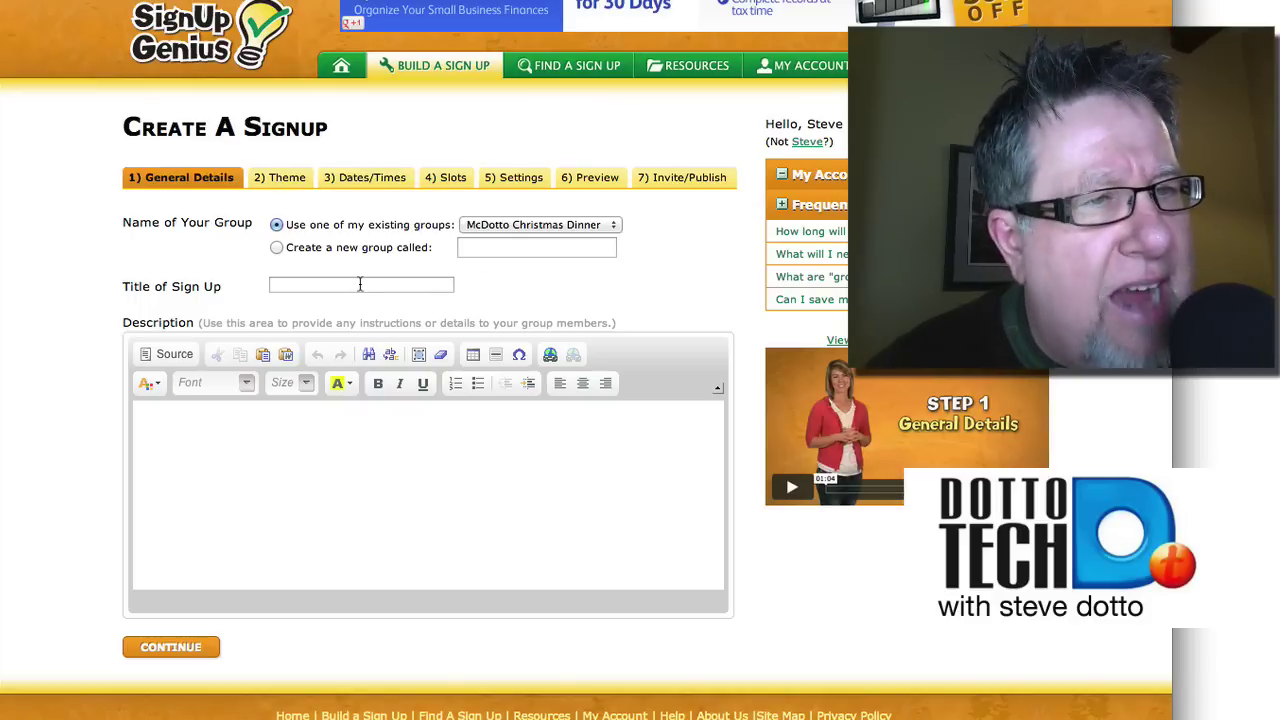
Enter title 'lkjadshf' and description 'asdfads' for the sign-up and continue to themes.
left_click(301, 284)
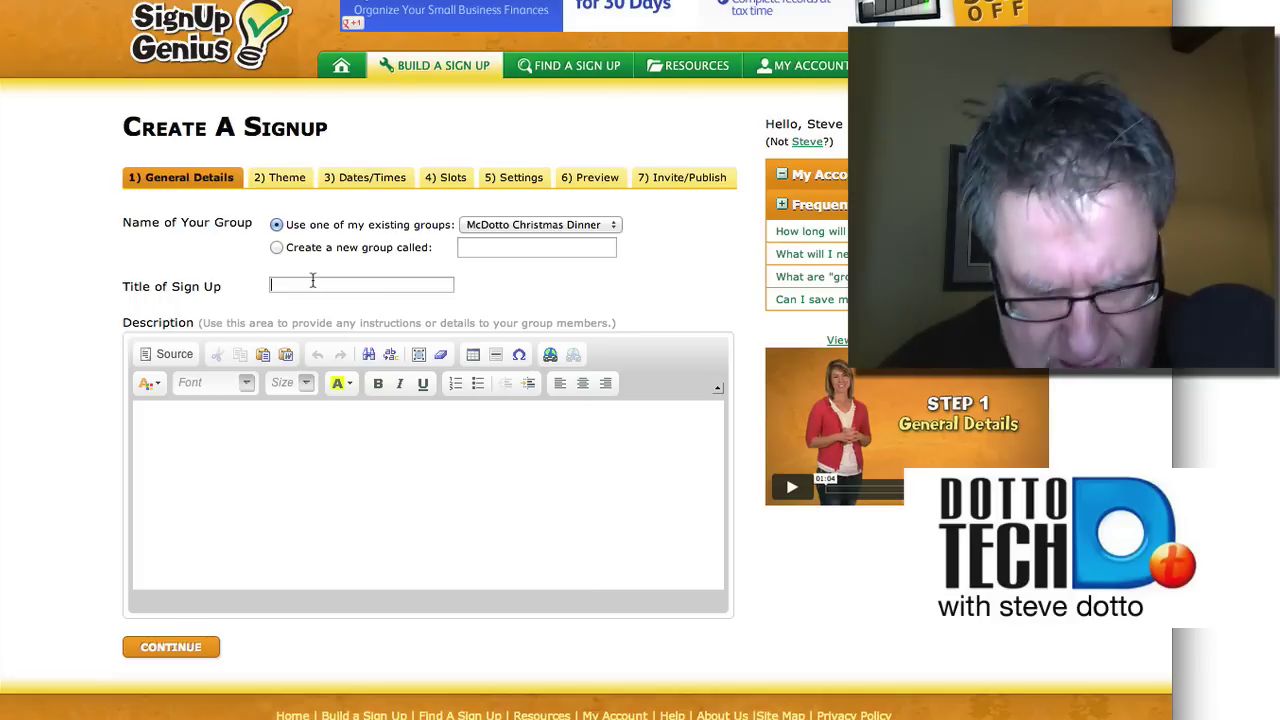
type("lkjadshf")
left_click(338, 440)
type("asdfads")
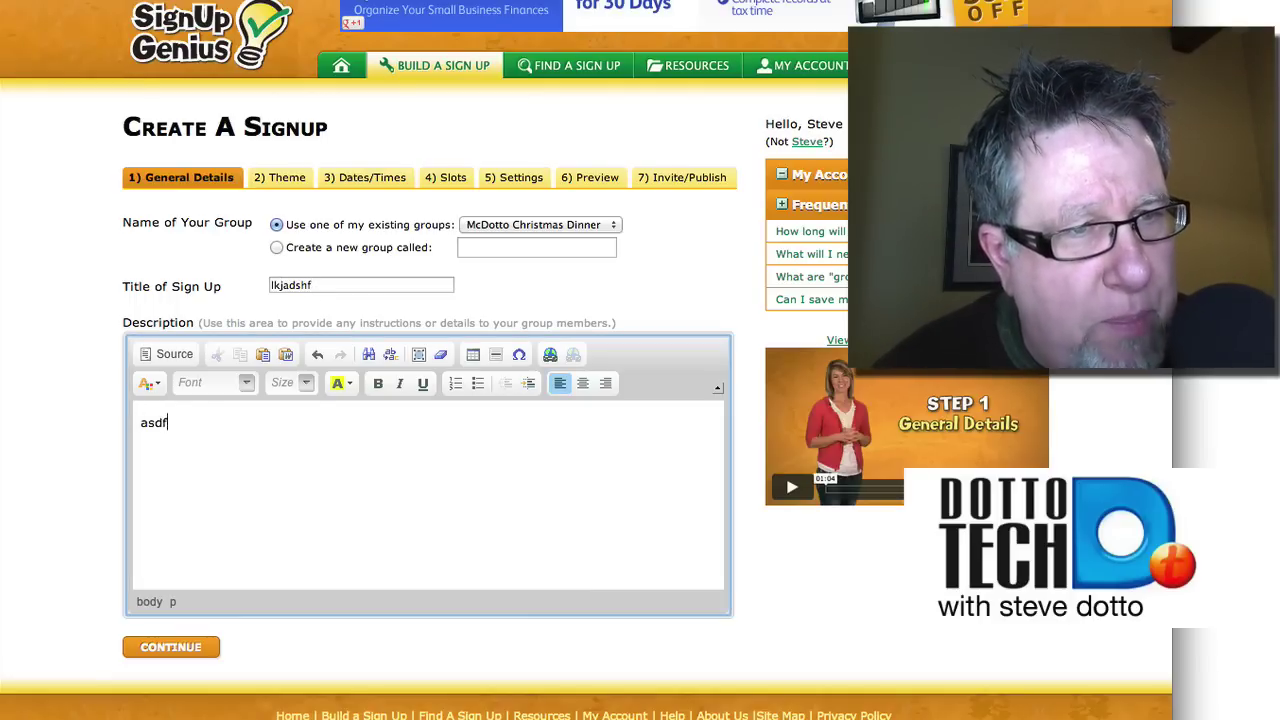
left_click(165, 652)
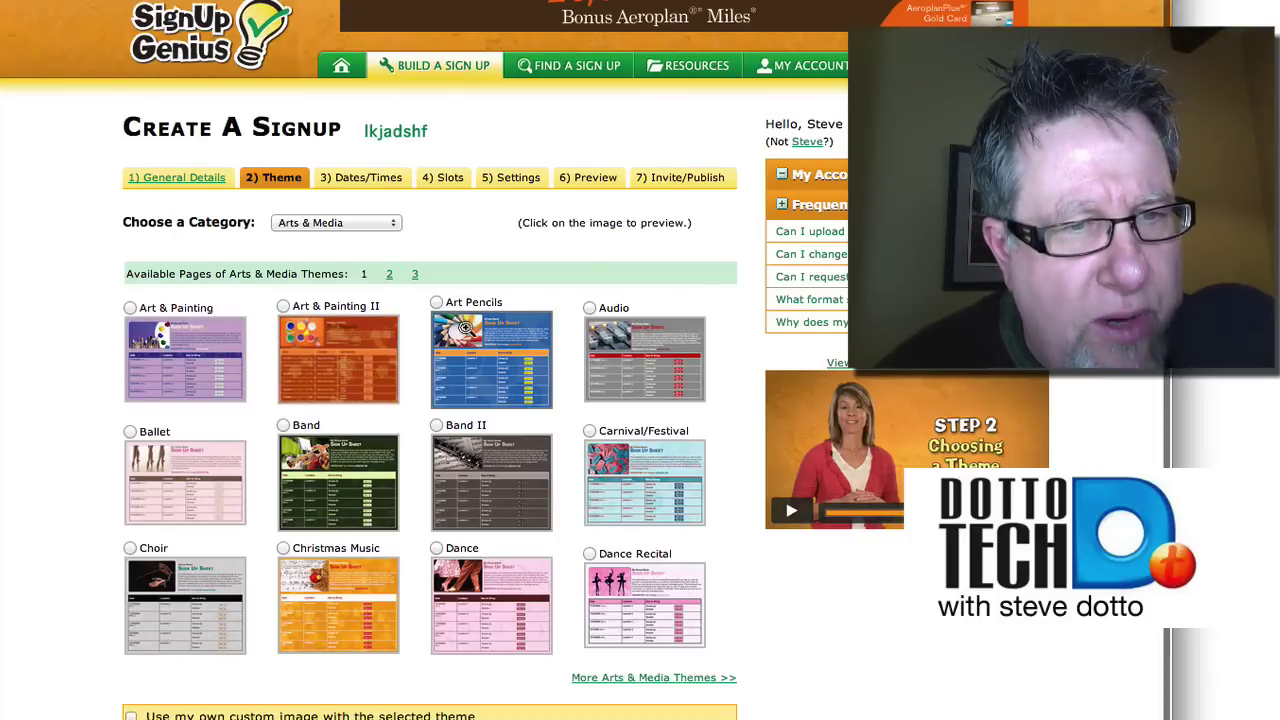
Choose the Guitar theme from page 2 of the Arts & Media themes.
scroll(490, 428, "down", 2)
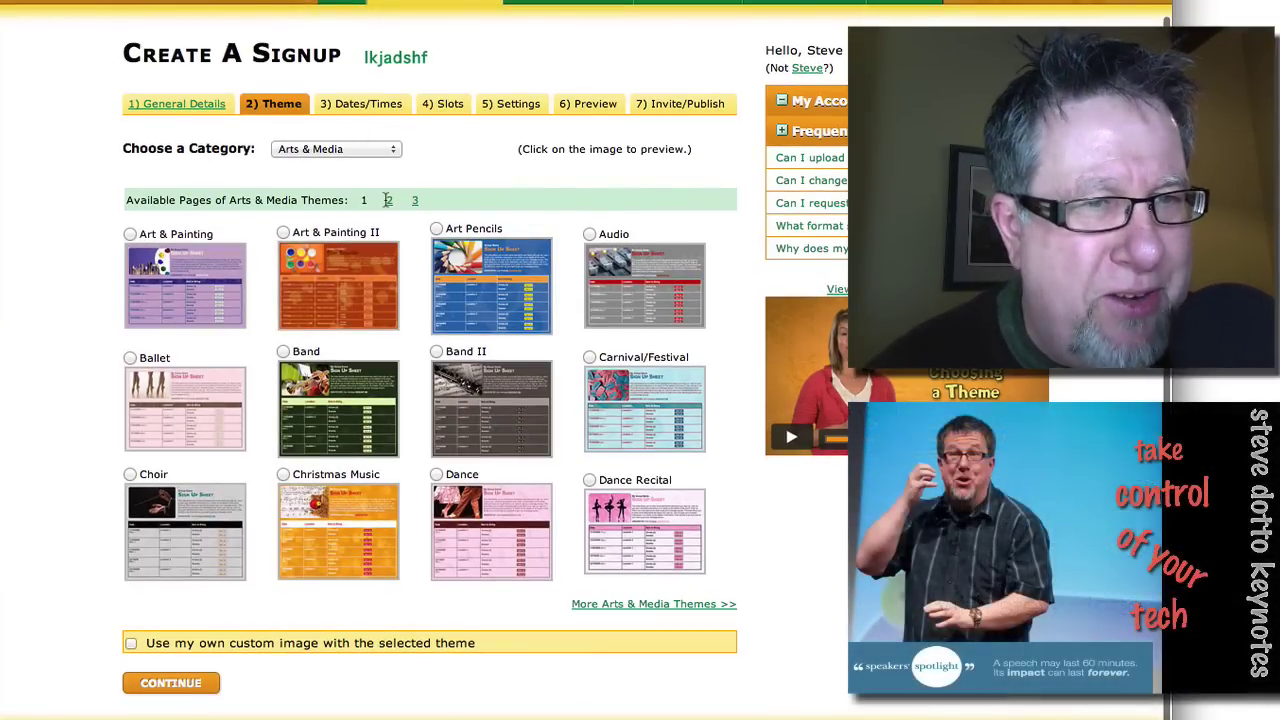
left_click(388, 200)
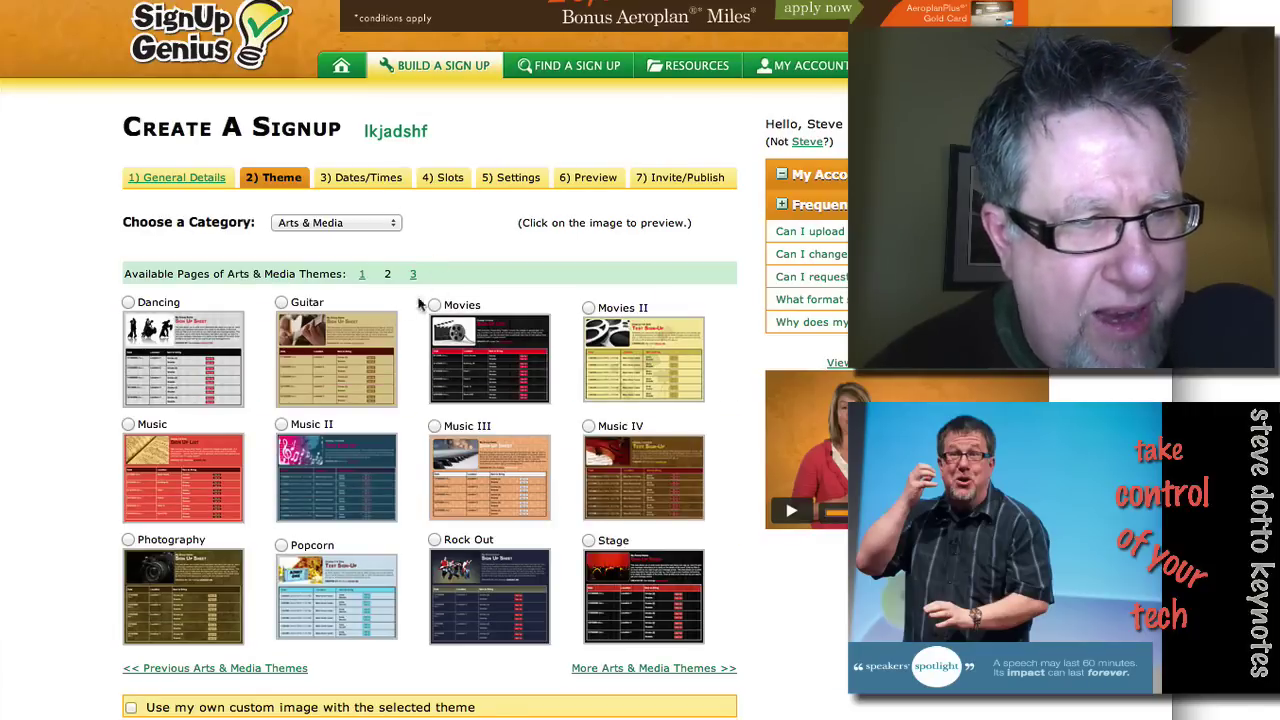
left_click(281, 302)
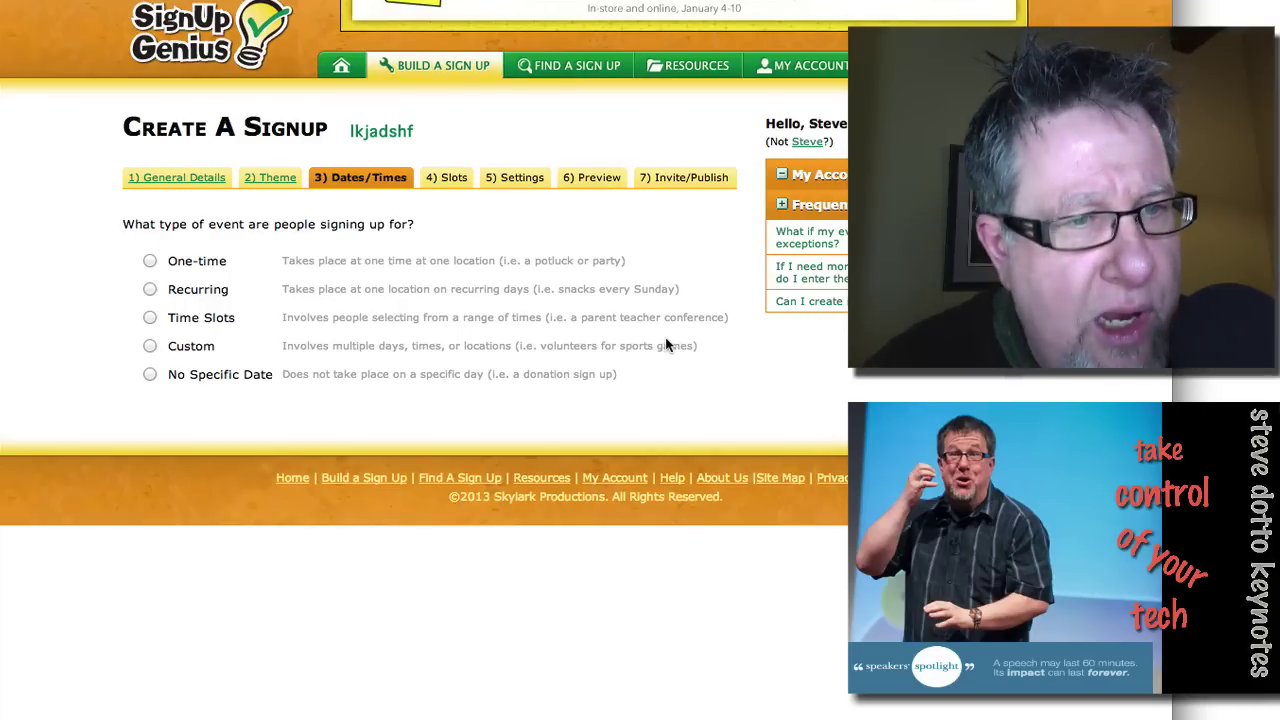
Make it a One-time event on January 17, 2013 starting at 5 PM, and submit.
left_click(149, 260)
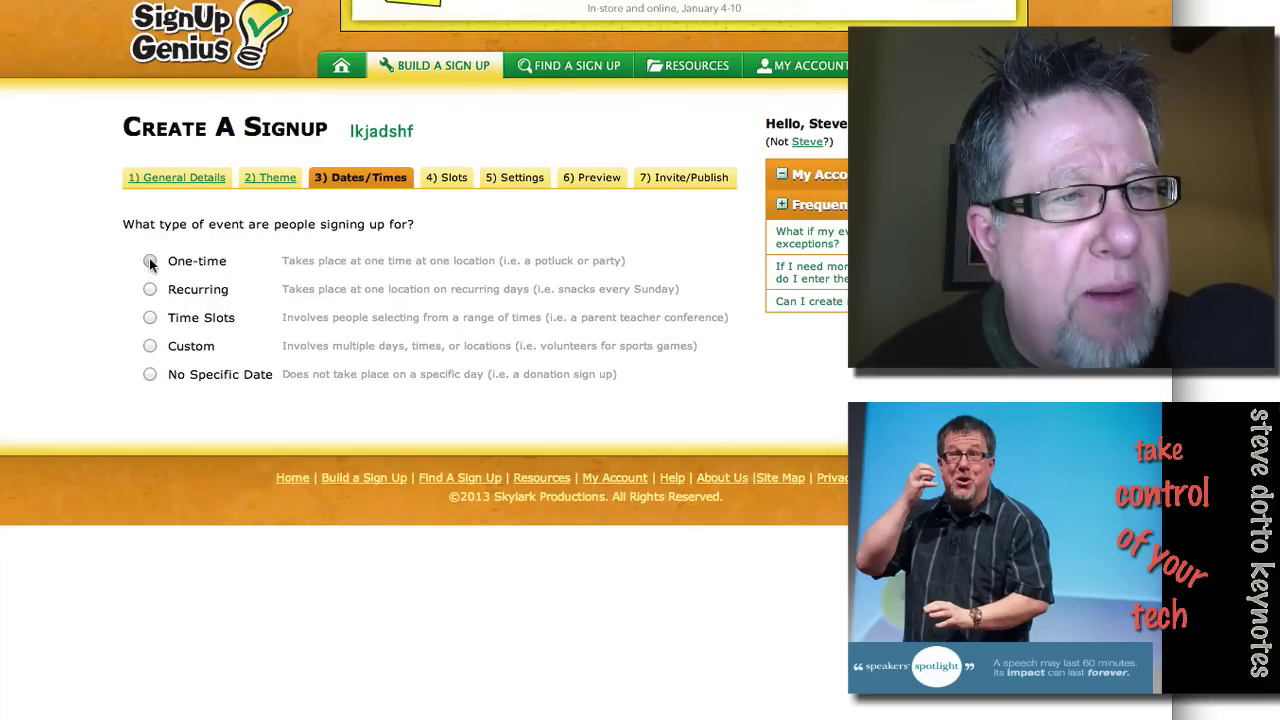
left_click(235, 422)
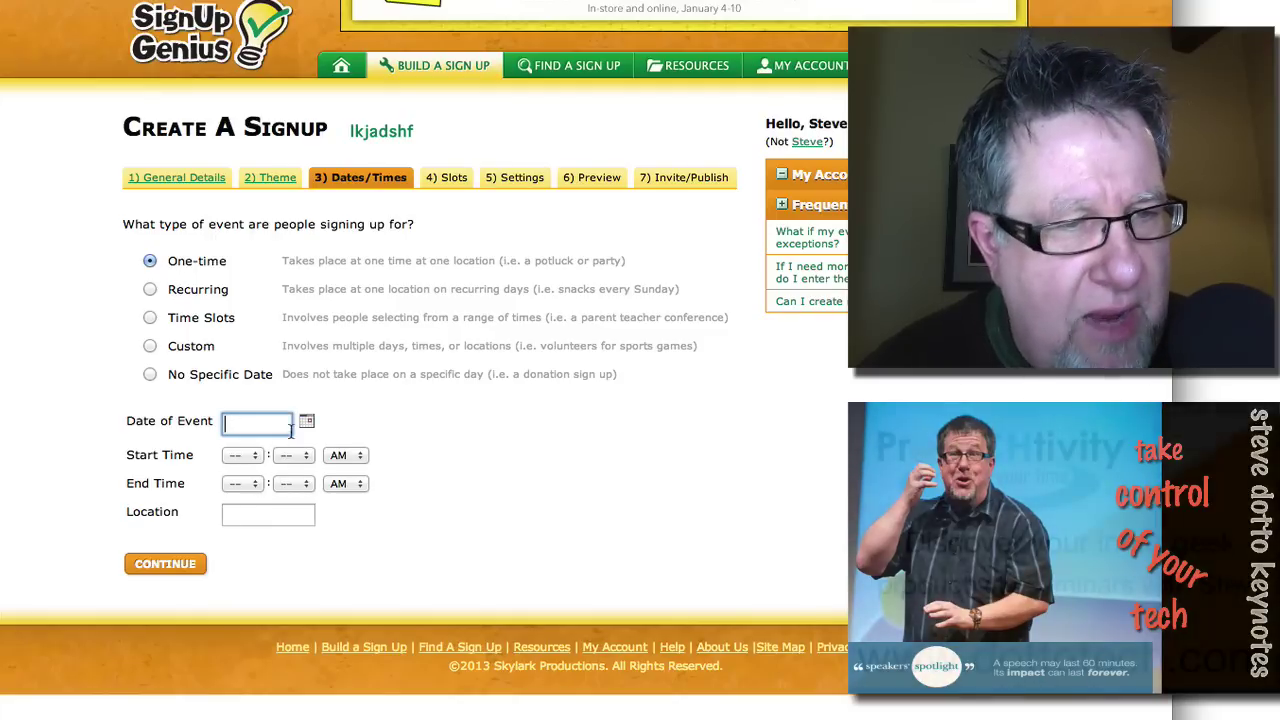
left_click(306, 421)
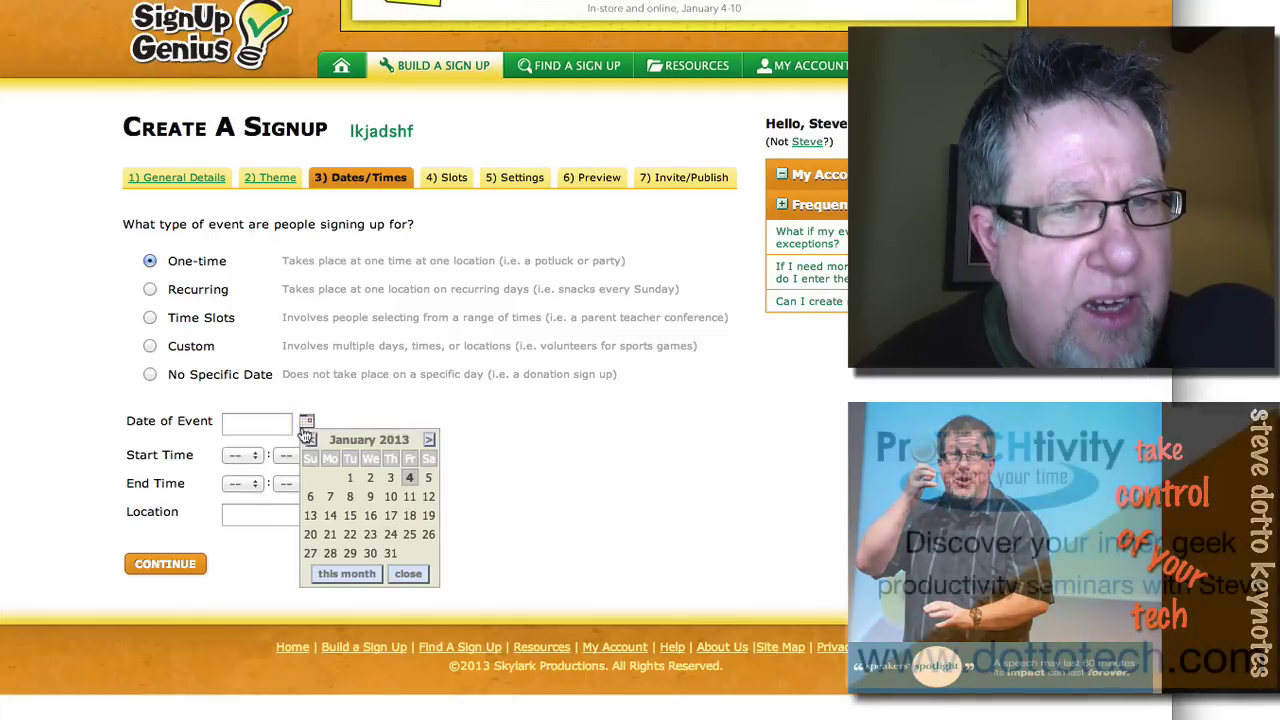
left_click(392, 518)
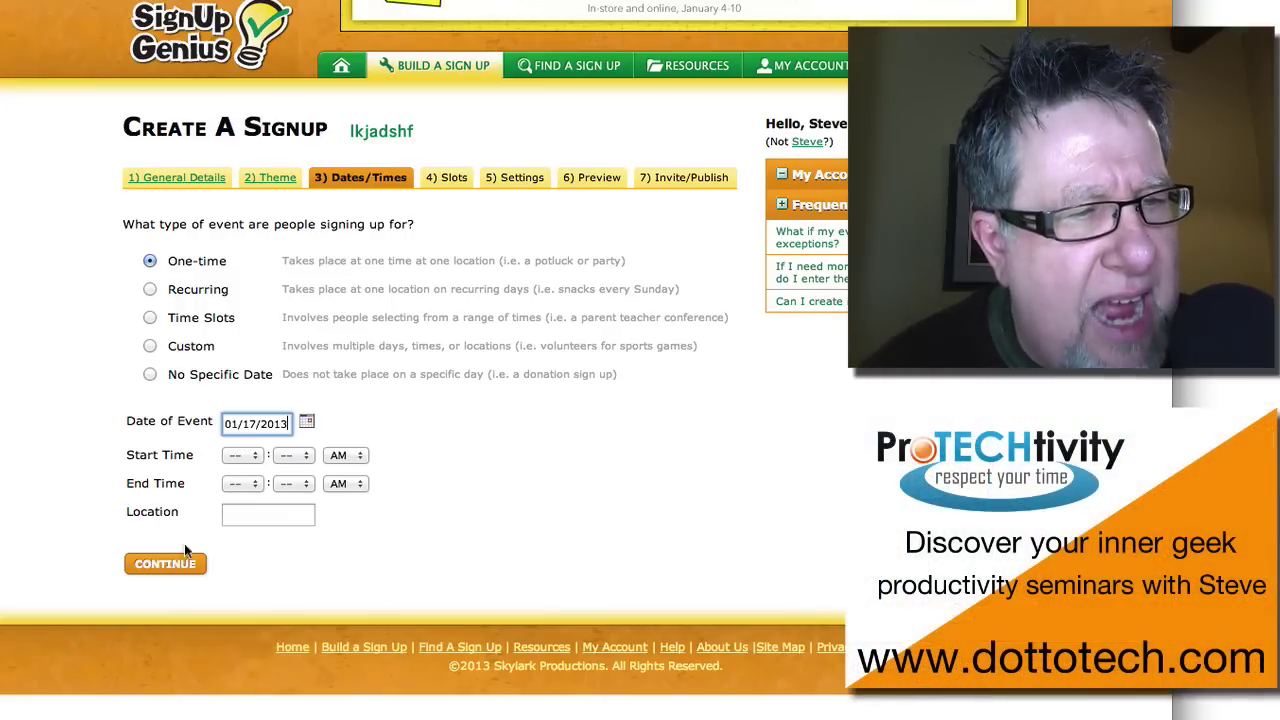
left_click(241, 456)
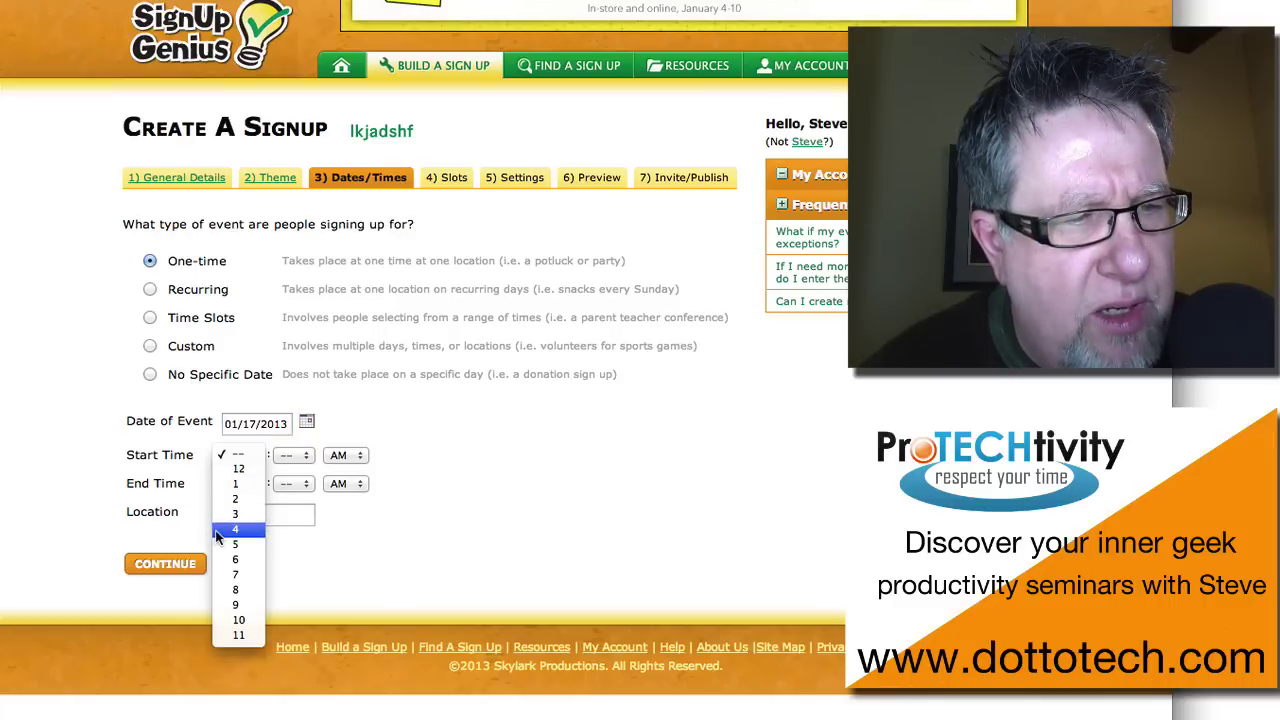
key("Return")
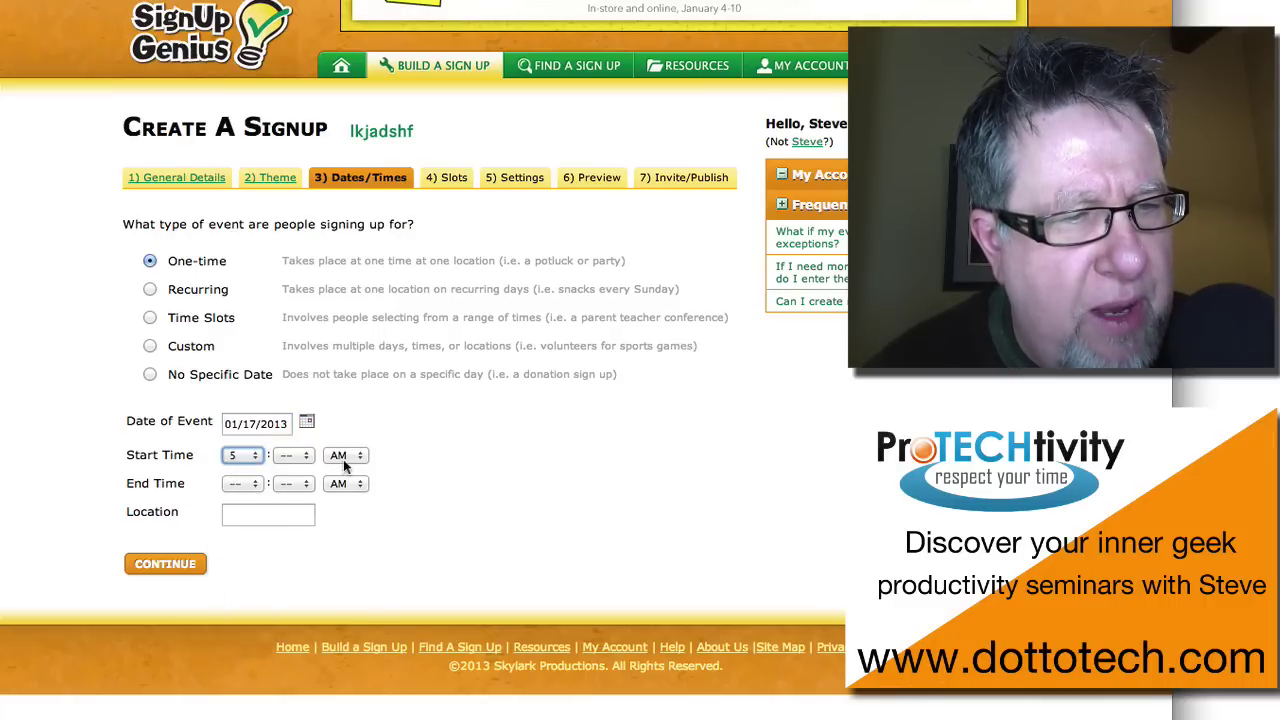
left_click(343, 459)
left_click(162, 565)
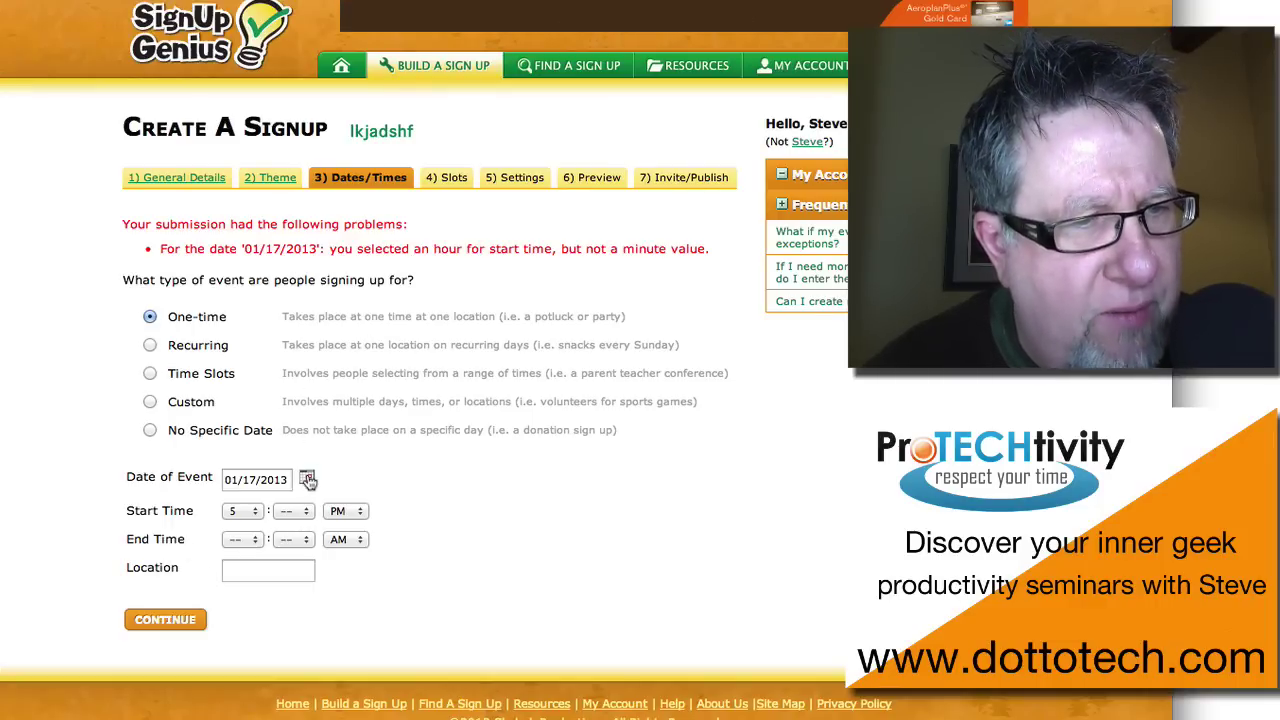
Fix the missing start-time minutes by setting them to 00, then submit to reach Slots.
left_click(296, 512)
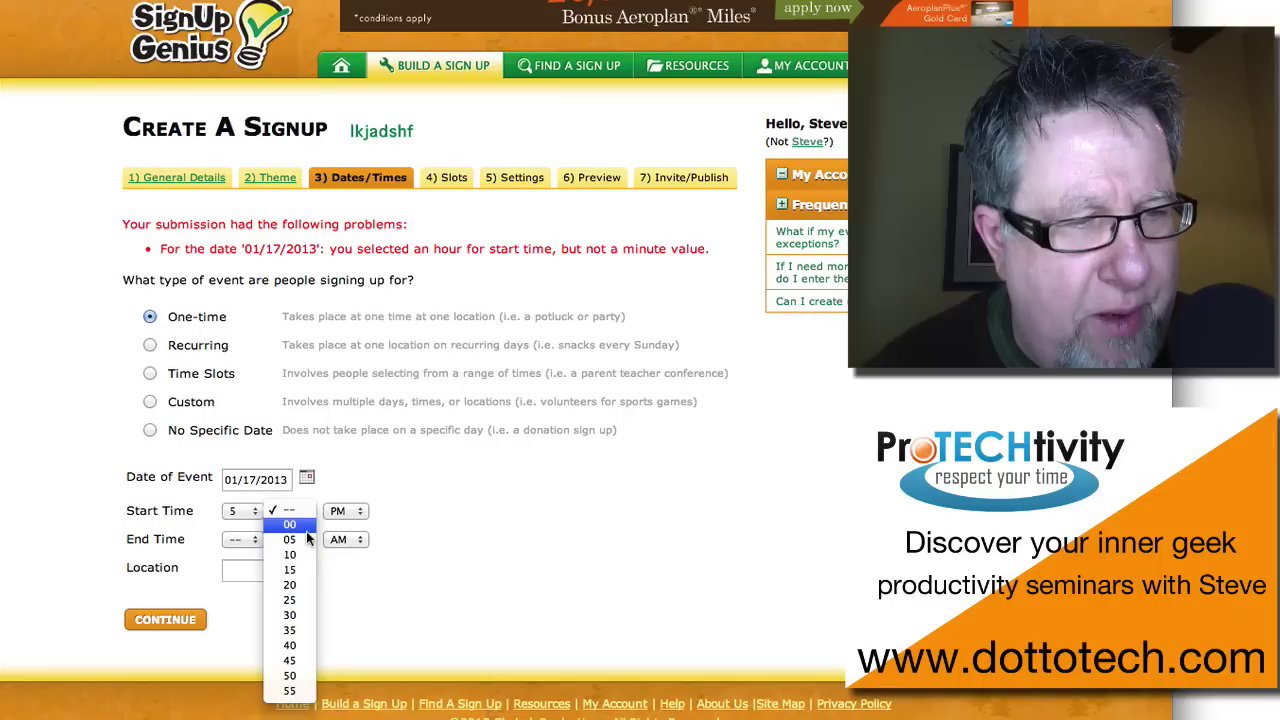
left_click(289, 524)
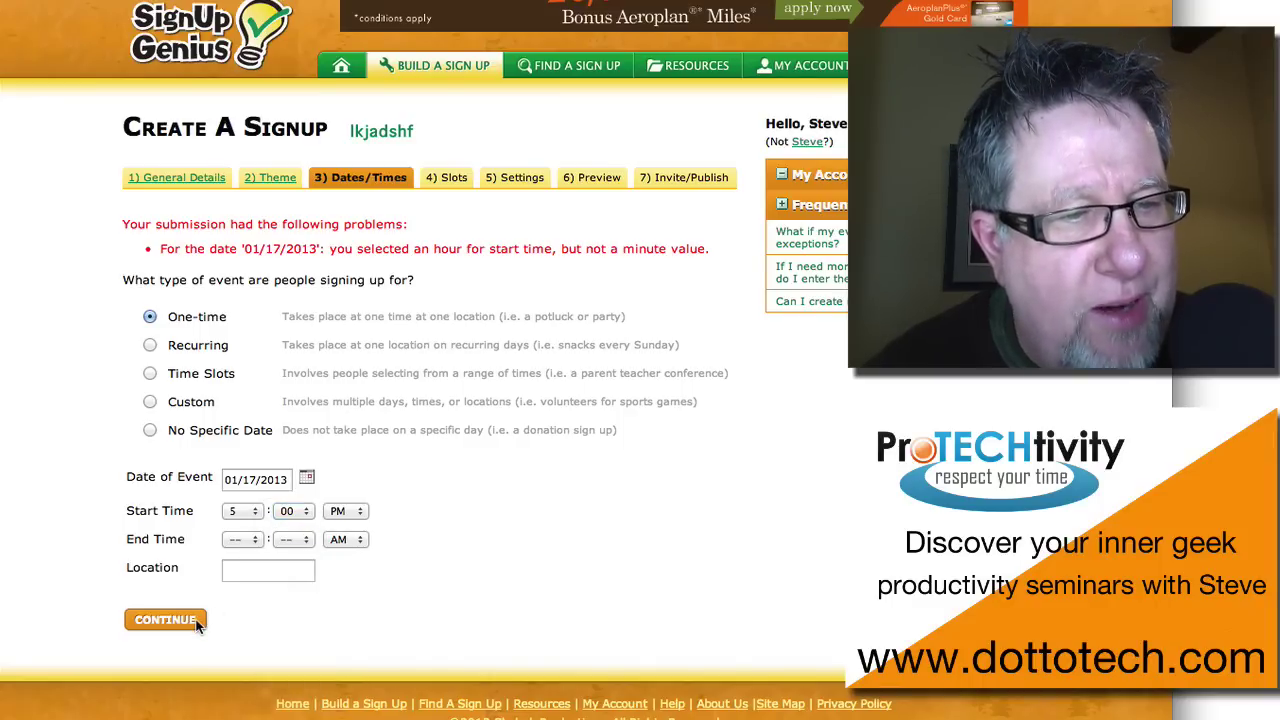
left_click(196, 621)
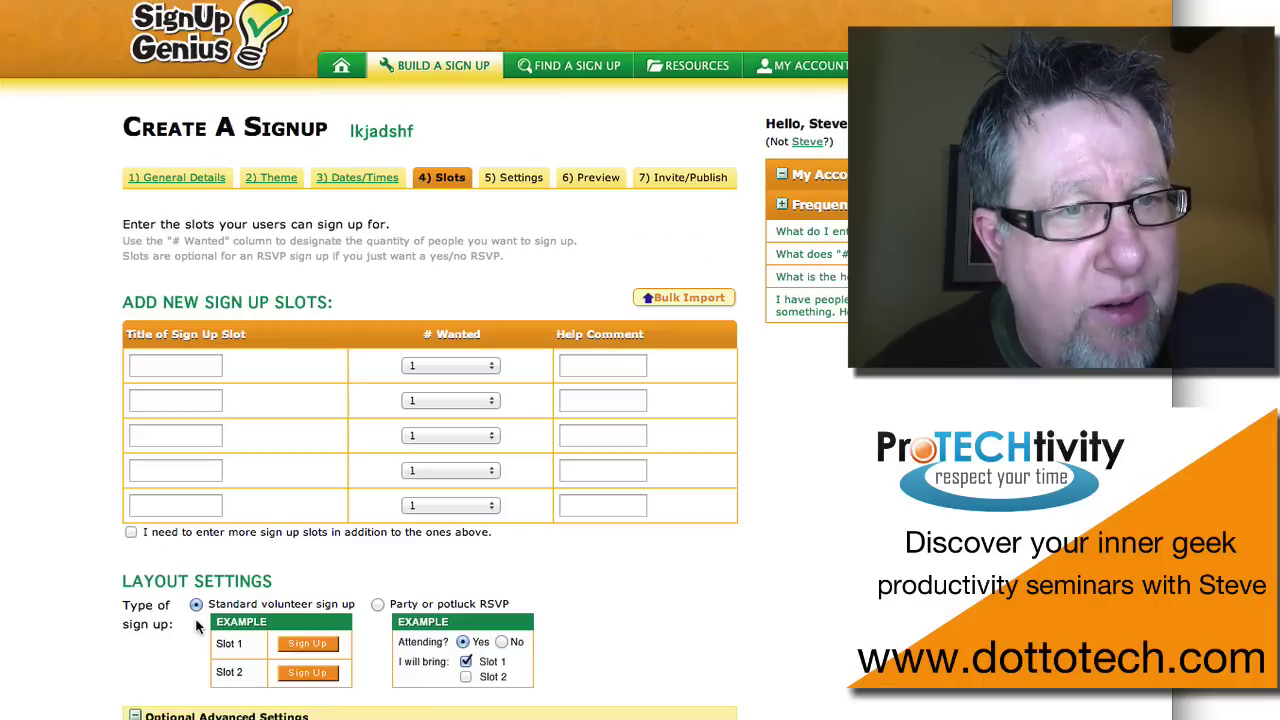
Add two slots named 'salad' and 'cookies'.
left_click(179, 369)
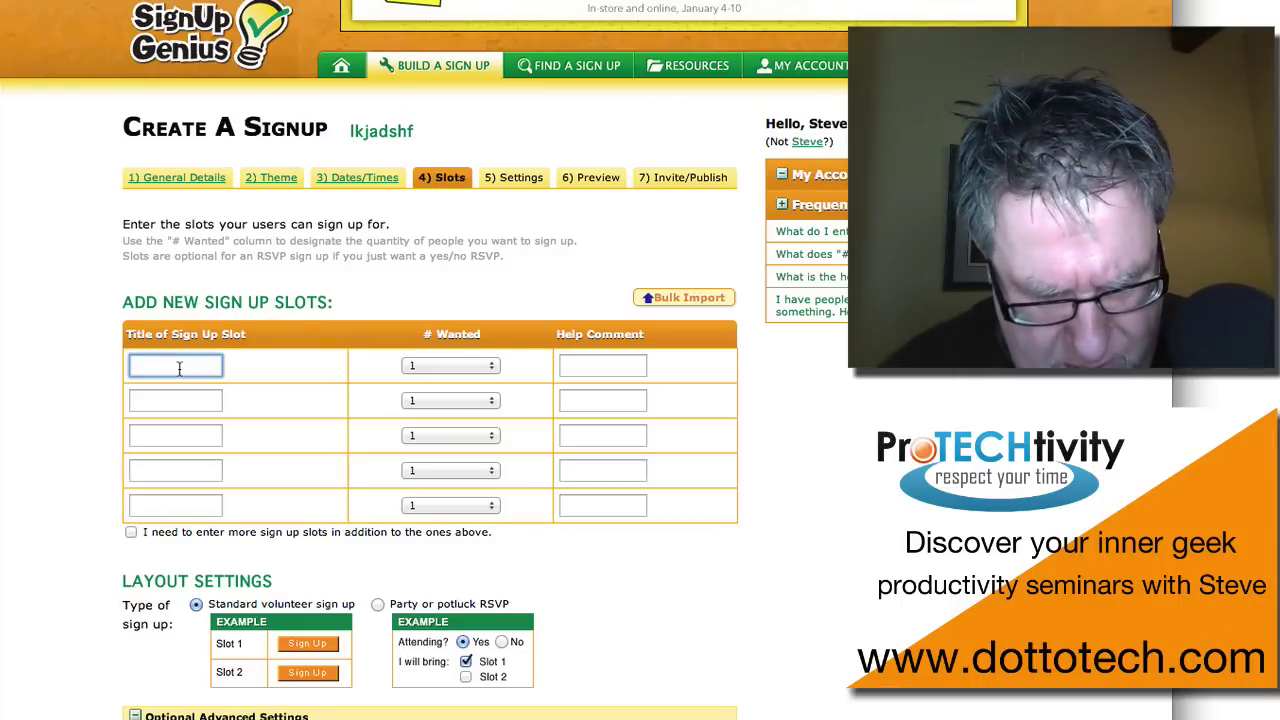
type("salad")
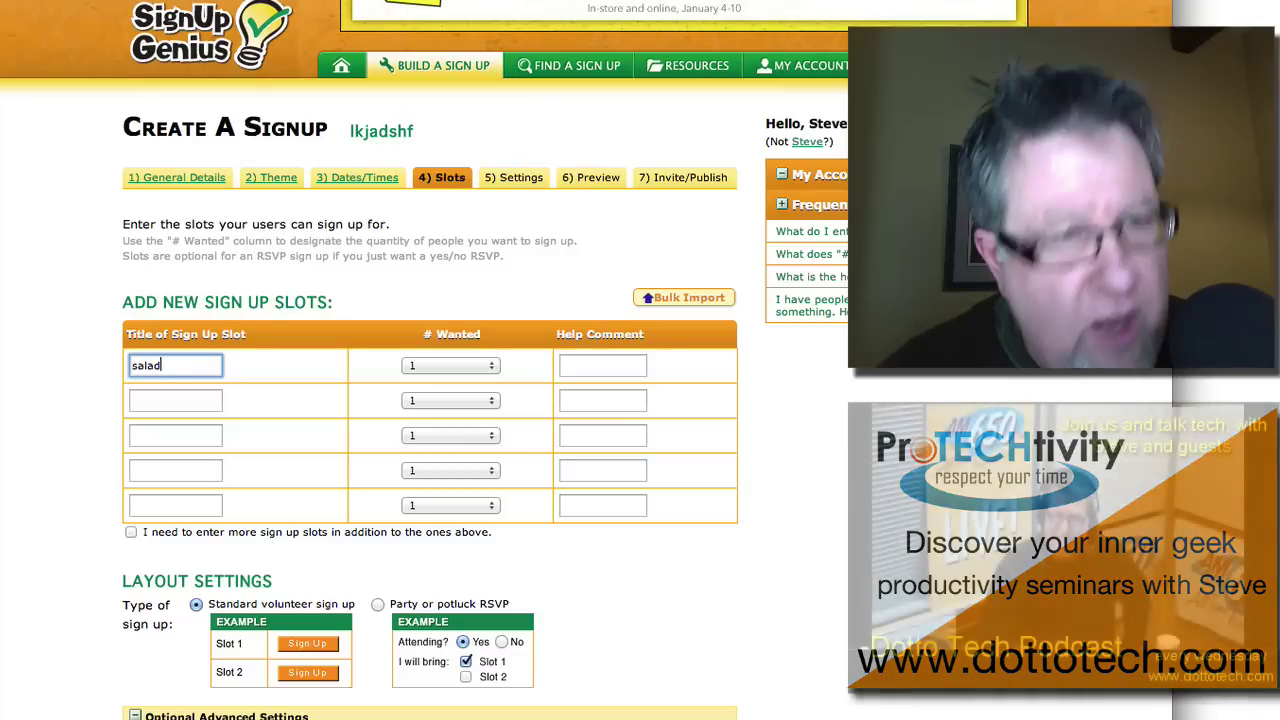
left_click(171, 402)
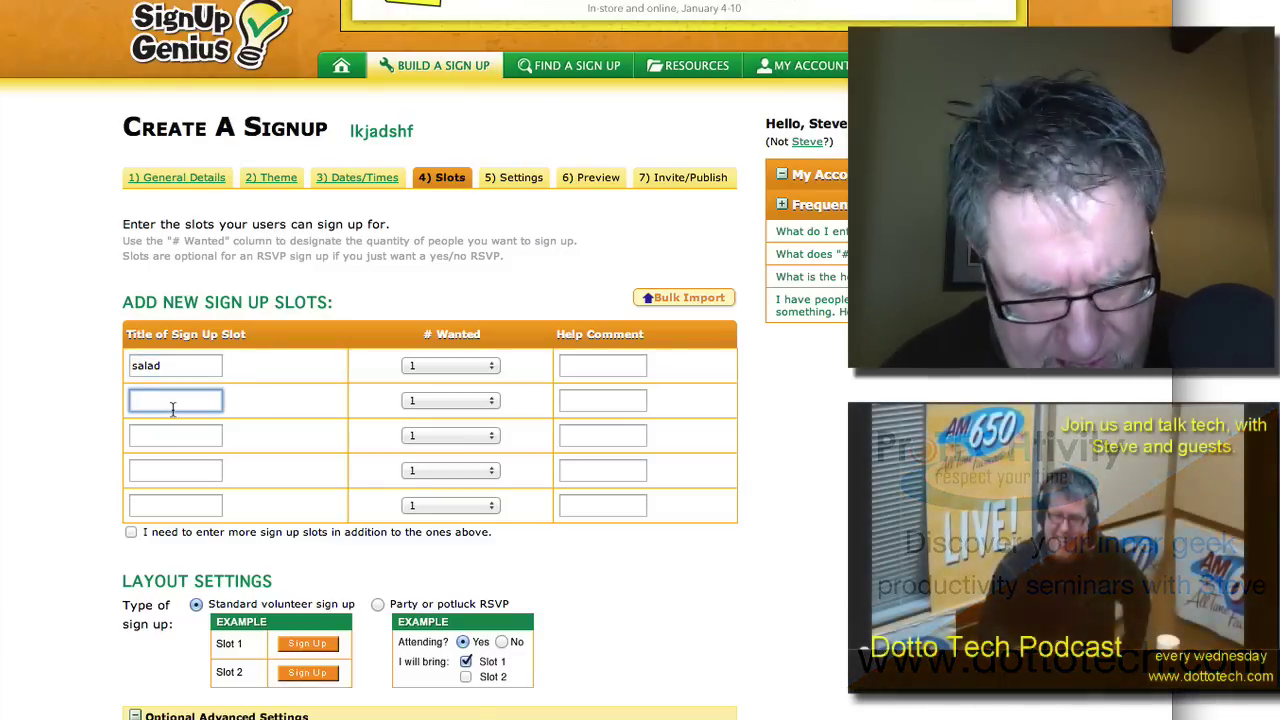
type("cookies")
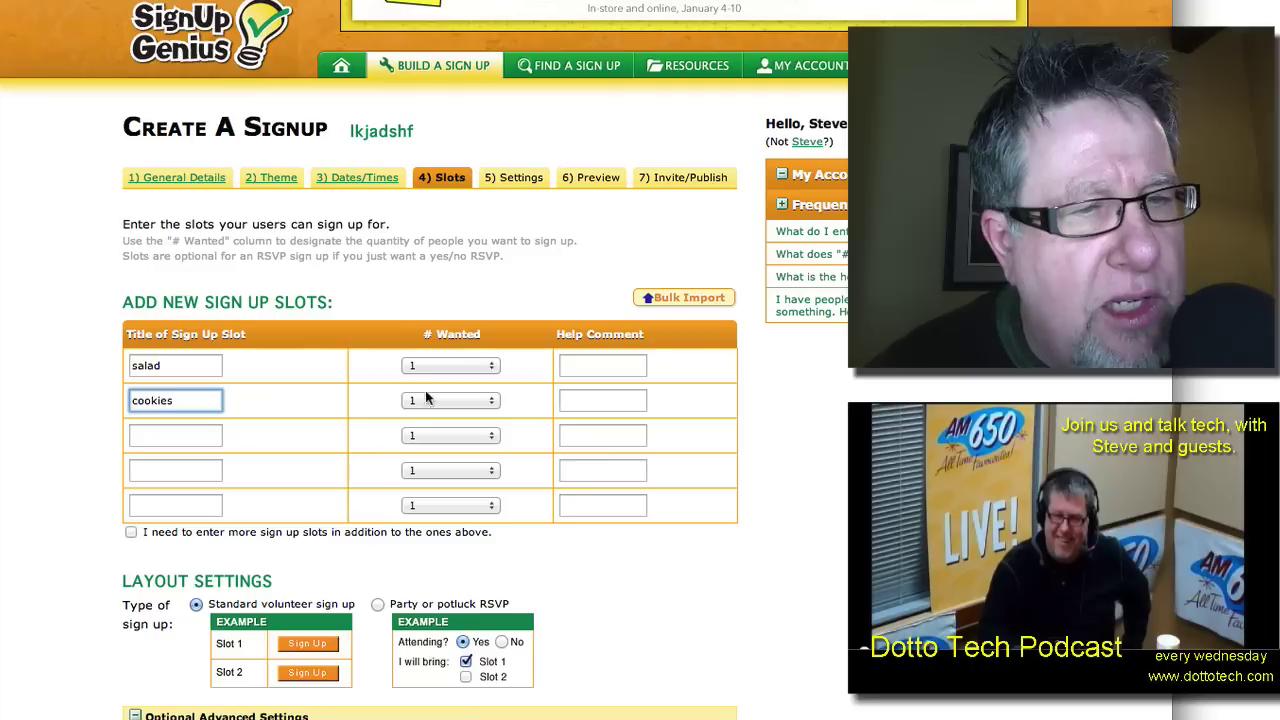
Set 12 wanted for cookies, begin its help comment with 'cho', and finish the slots.
left_click(456, 401)
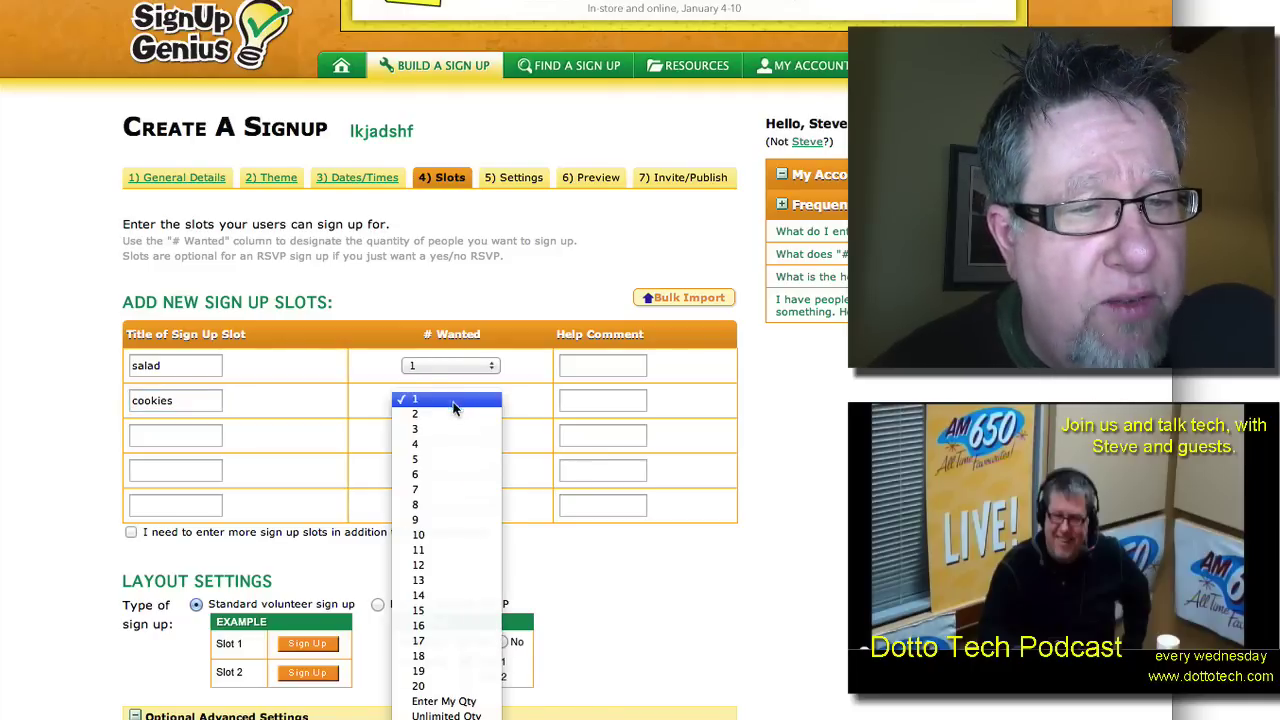
left_click(468, 567)
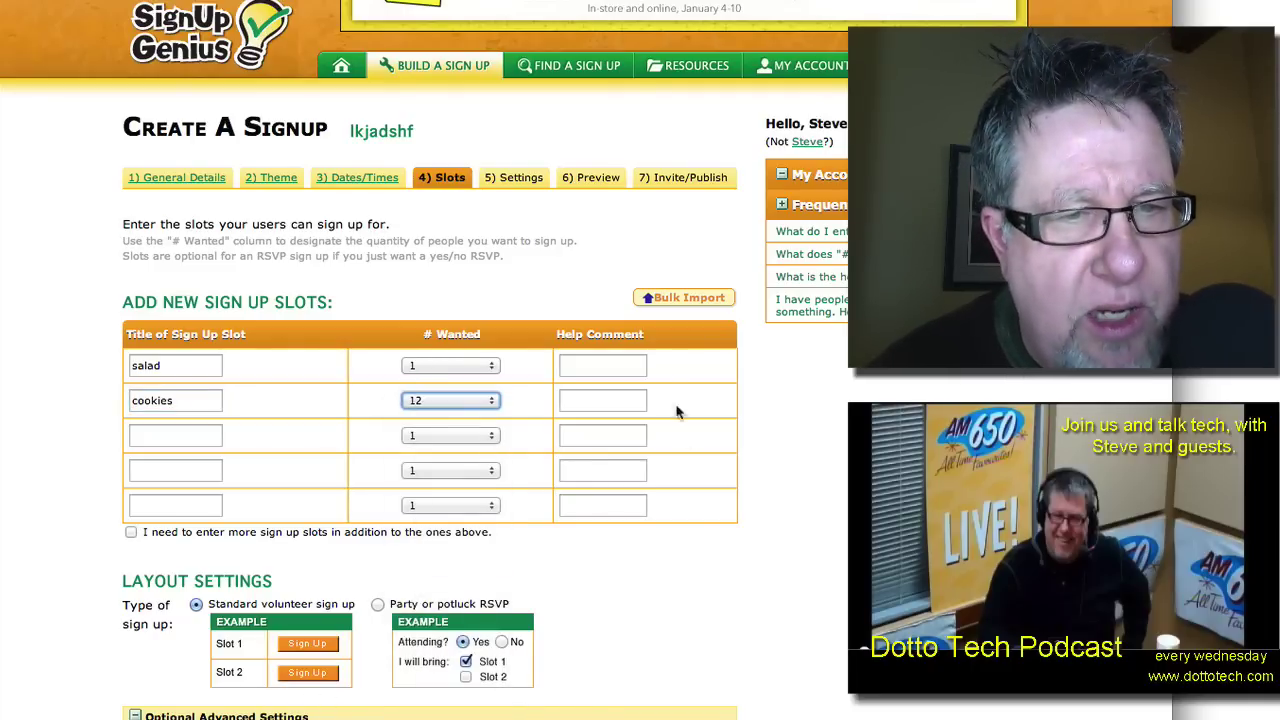
left_click(604, 403)
type("cho")
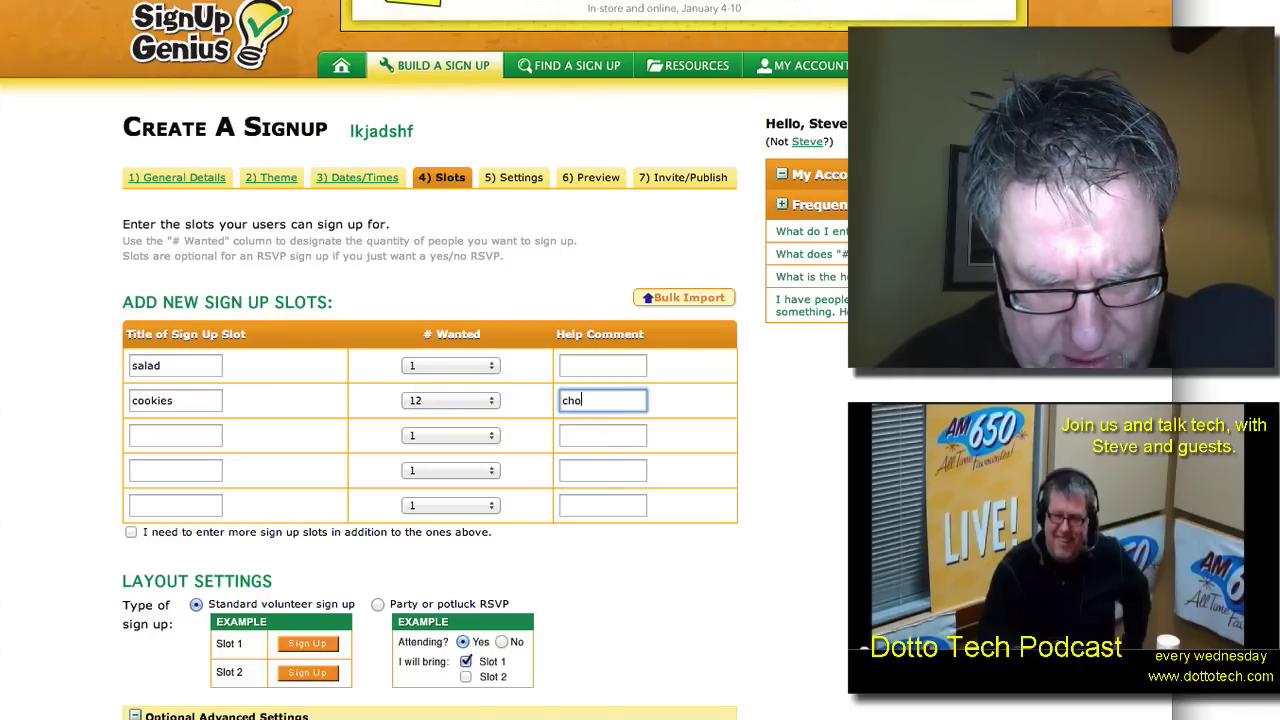
left_click(599, 178)
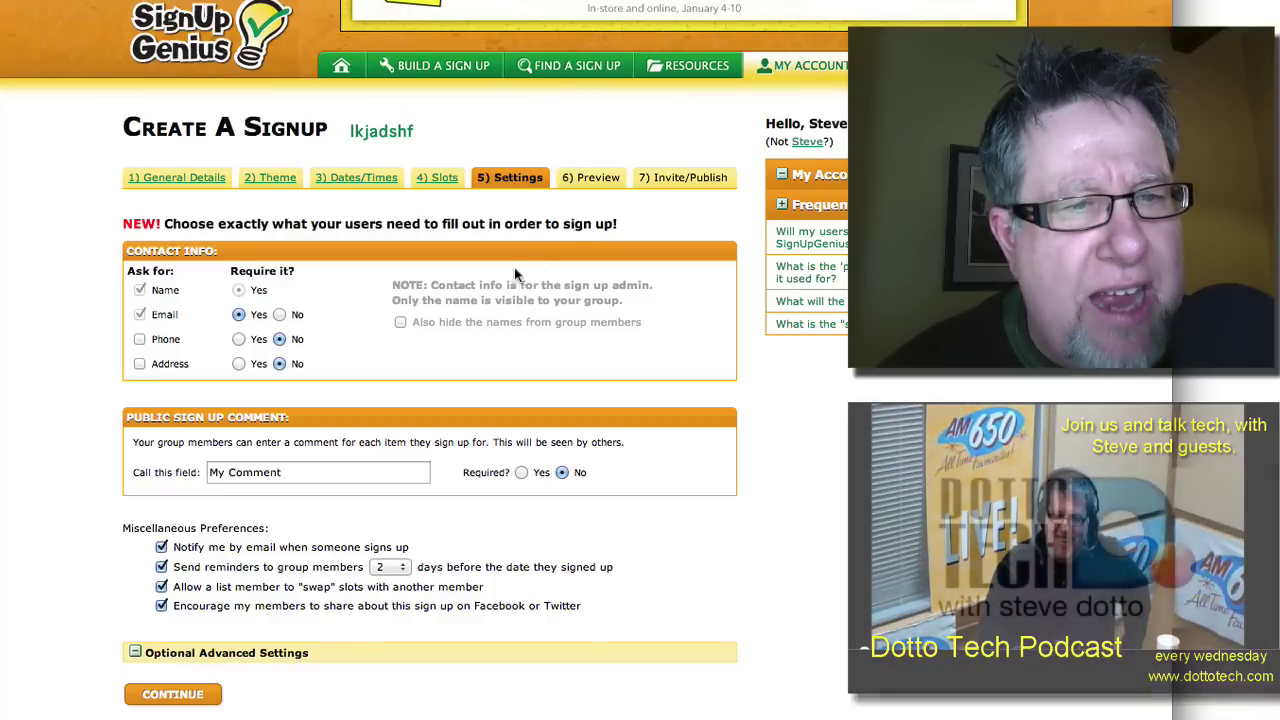
Continue past the Settings step to the finished sign-up.
left_click(180, 695)
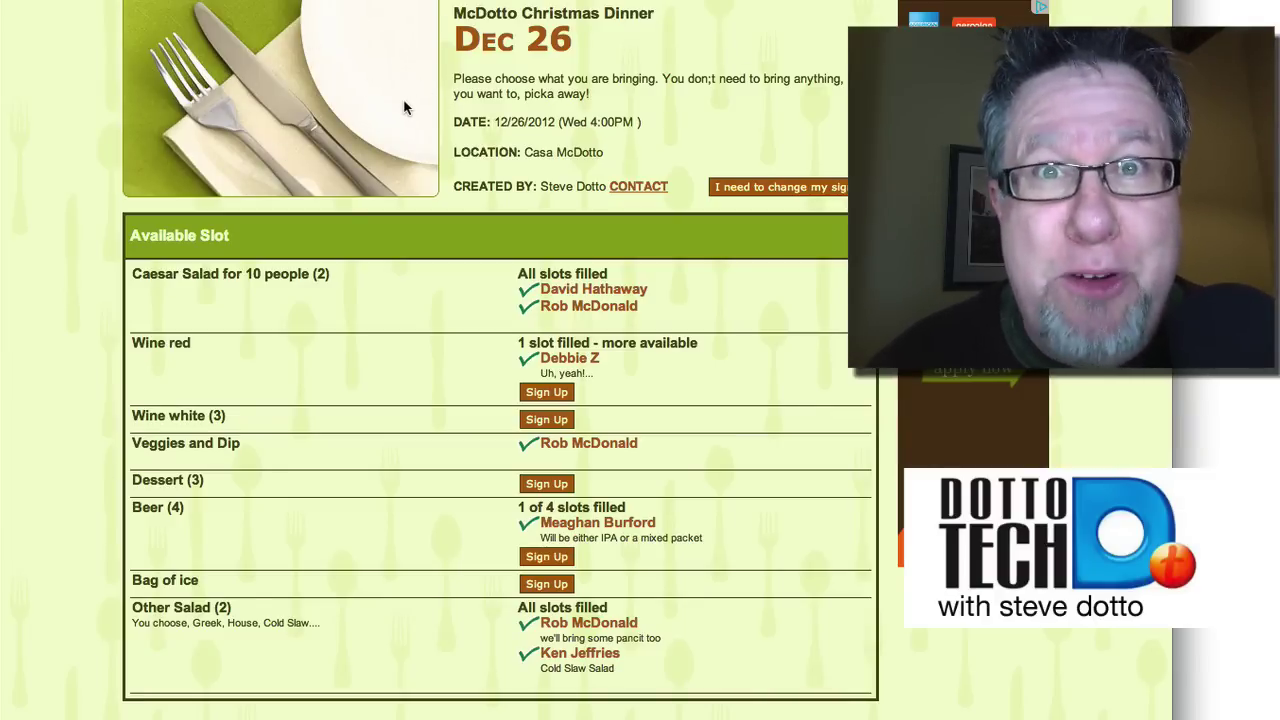
scroll(519, 143, "down", 1)
scroll(450, 180, "up", 1)
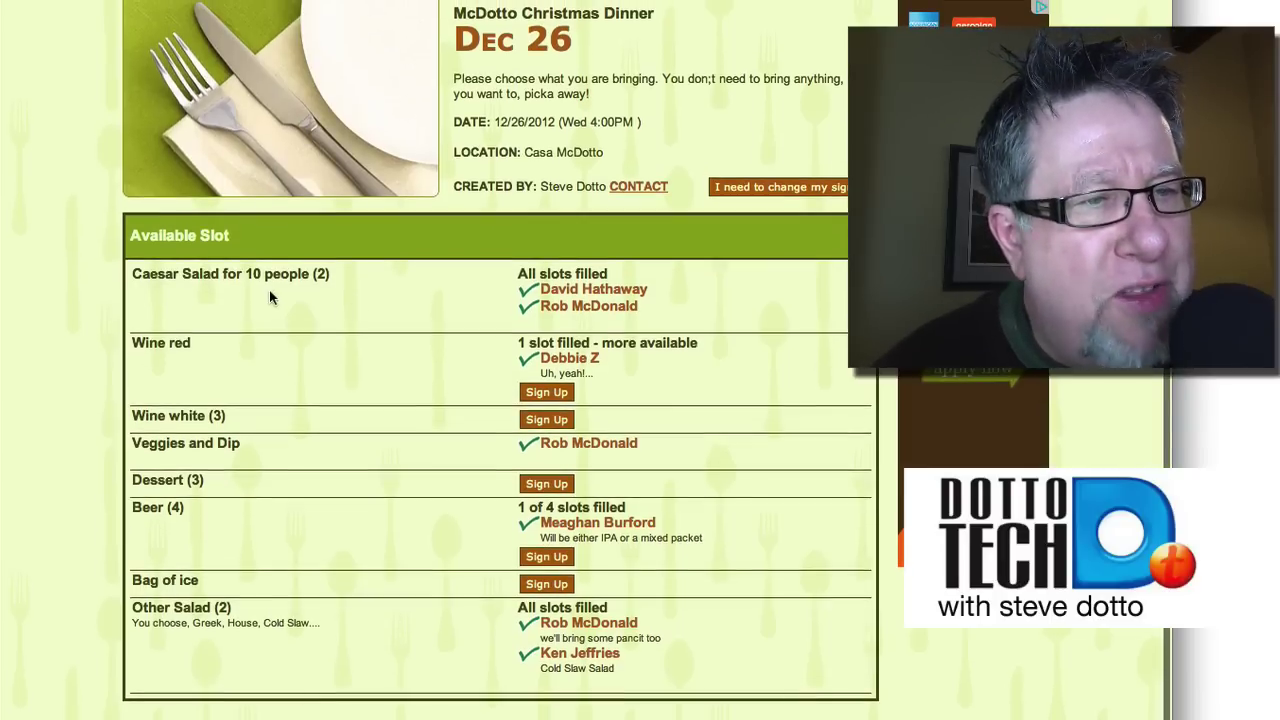